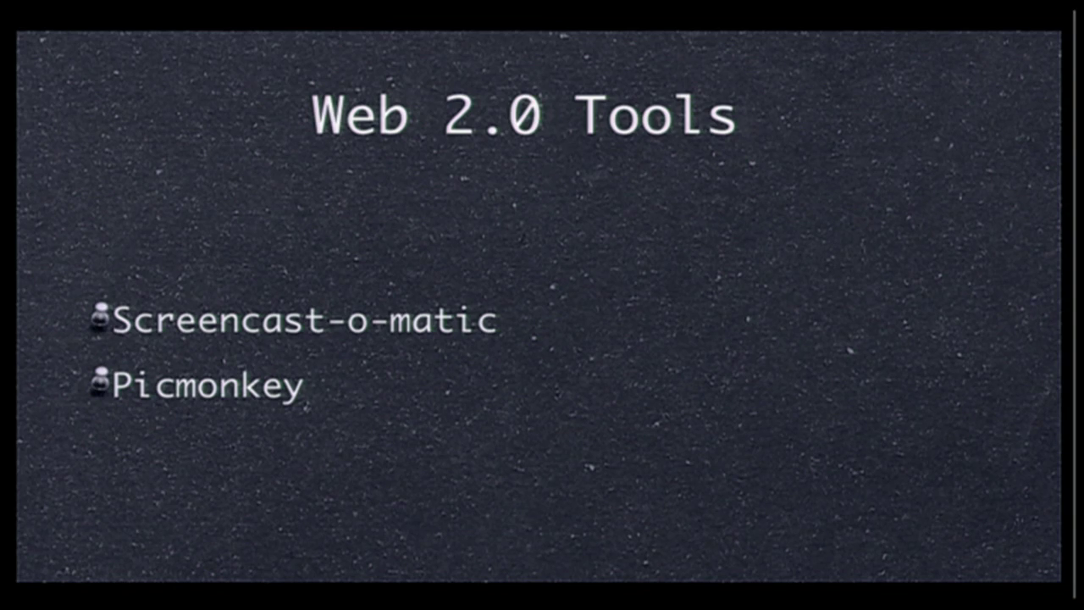
# - End the Web 2.0 Tools slideshow and start the recorder from screencast-o-matic.com
pyautogui.press('Escape')
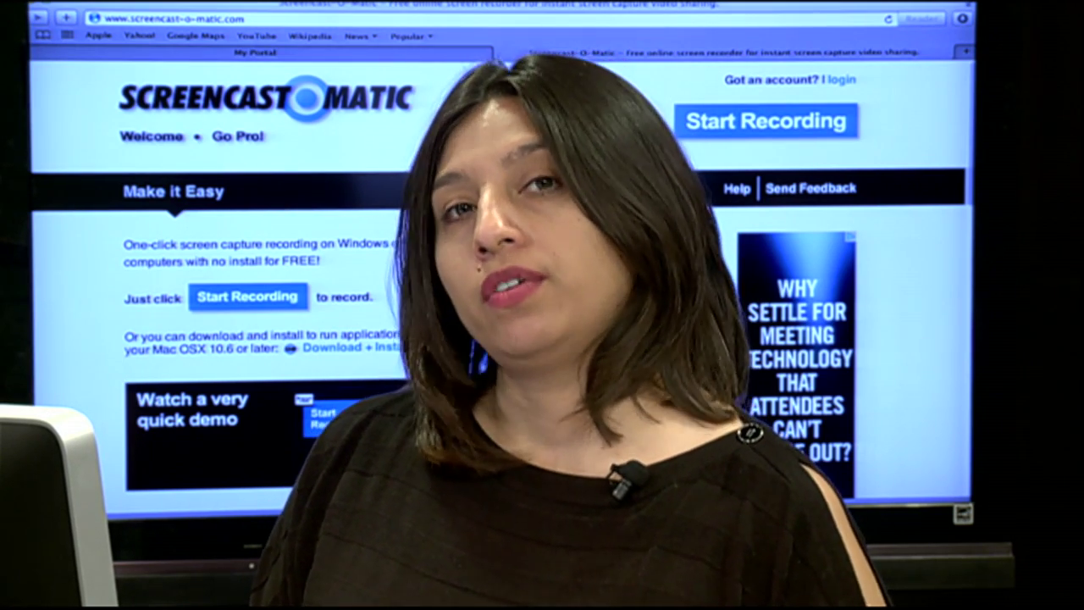
pyautogui.click(763, 125)
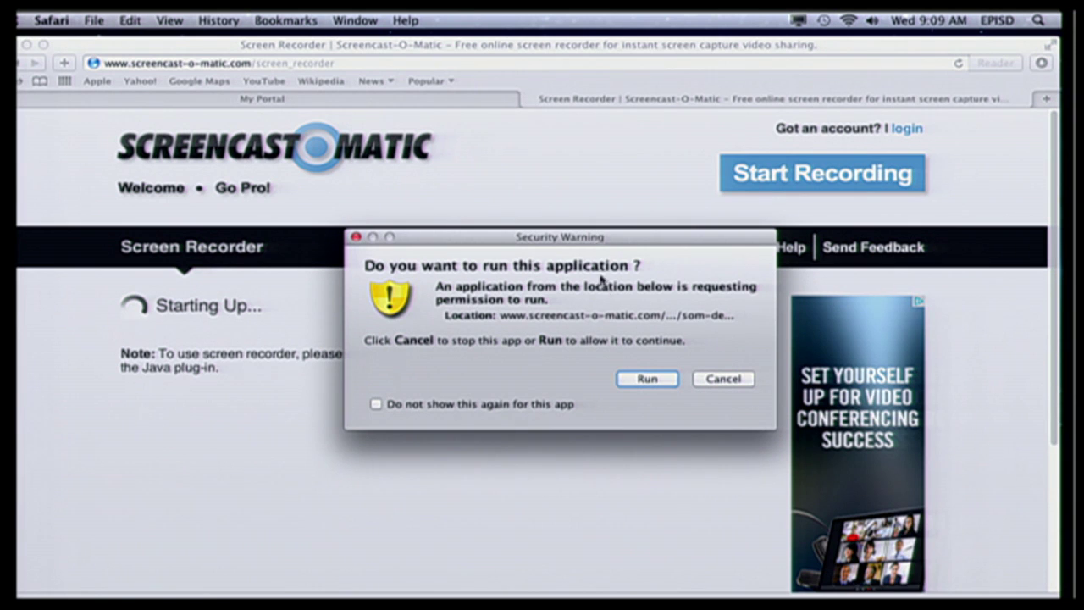
# - Allow the Security Warning and Java RunApplet prompts so the 952 x 600 recording frame loads
pyautogui.click(647, 380)
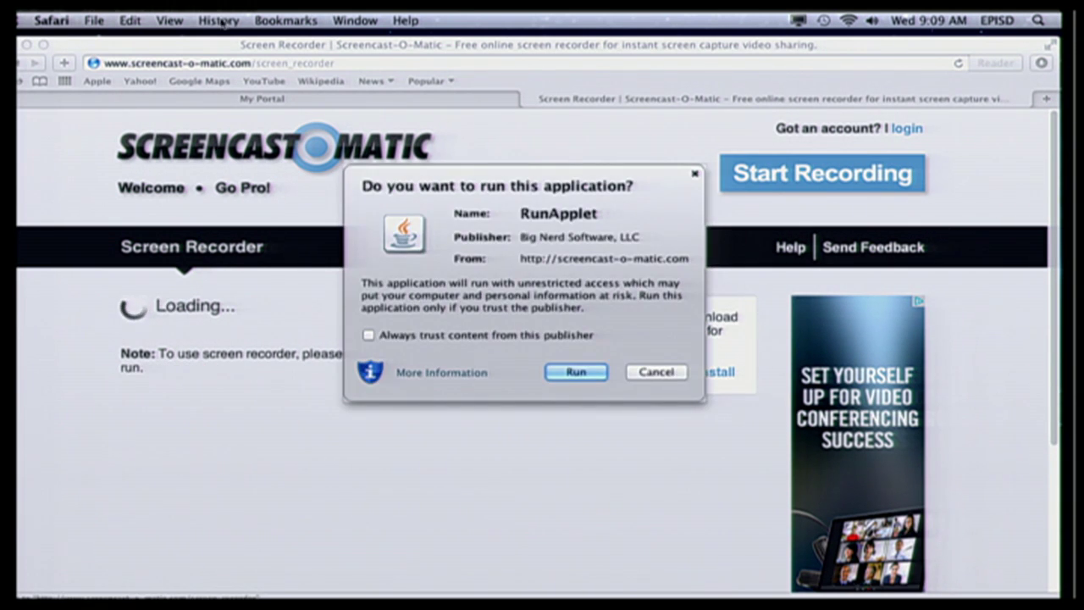
pyautogui.click(570, 373)
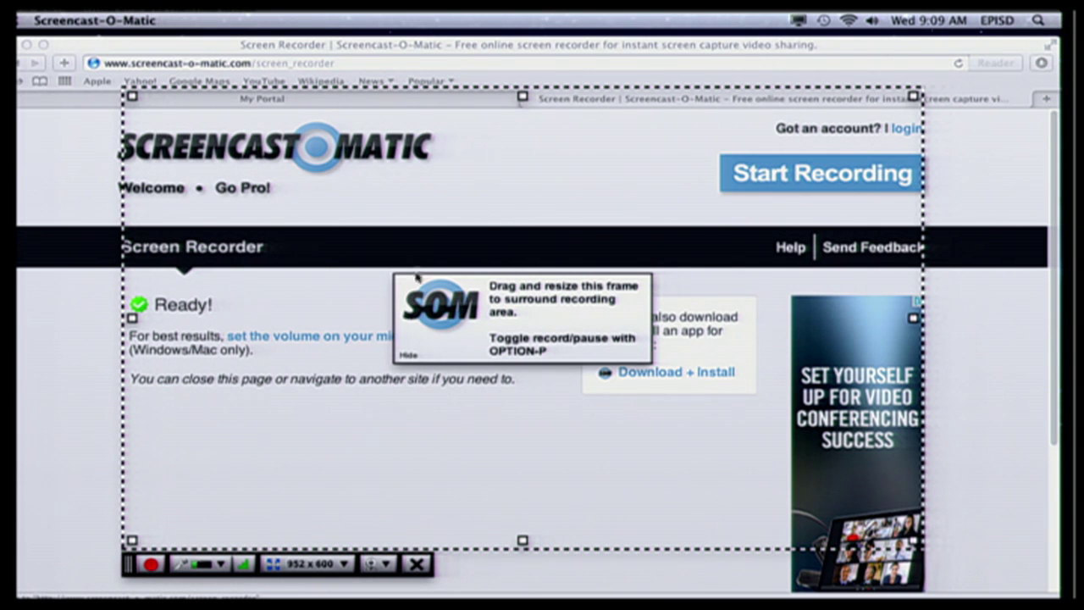
# - Stretch the recording frame's corners to 1078 x 652, then shift it up and left over Safari
pyautogui.moveTo(133, 98); pyautogui.dragTo(70, 76)
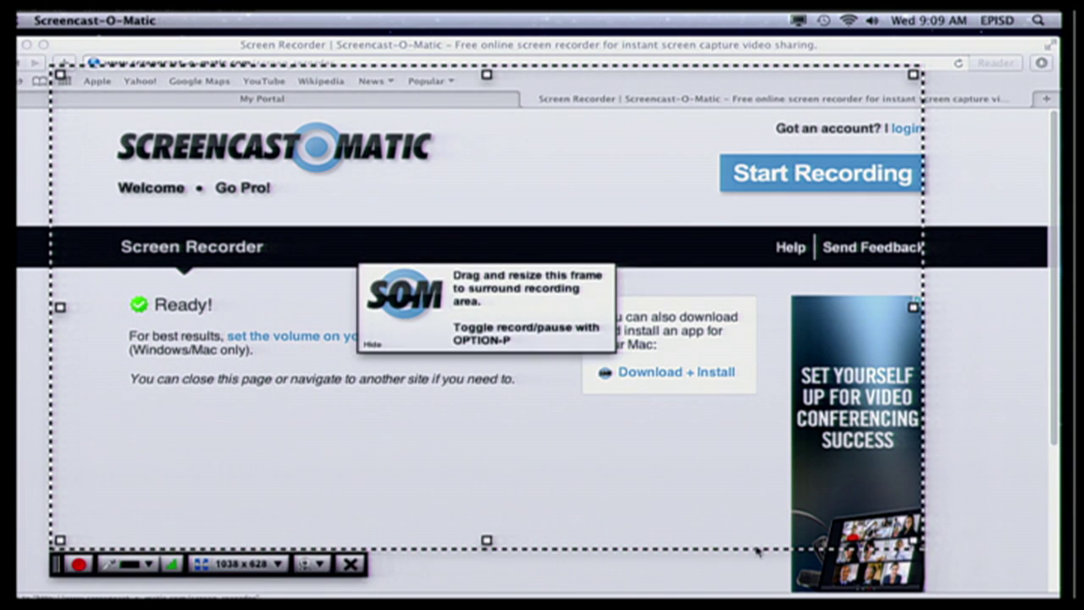
pyautogui.moveTo(914, 540); pyautogui.dragTo(951, 564)
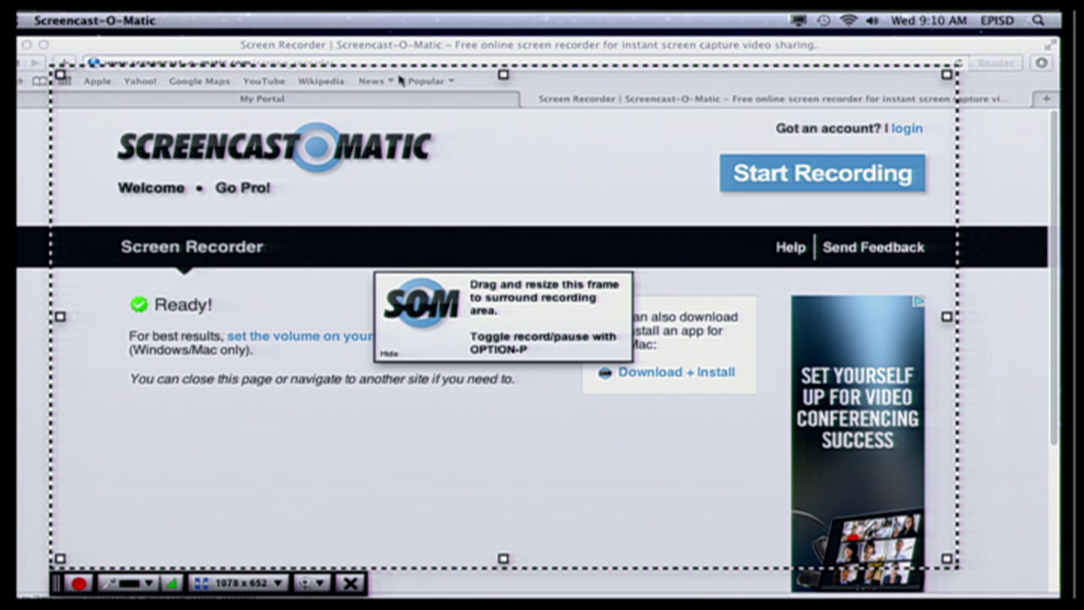
pyautogui.moveTo(470, 73); pyautogui.dragTo(411, 60)
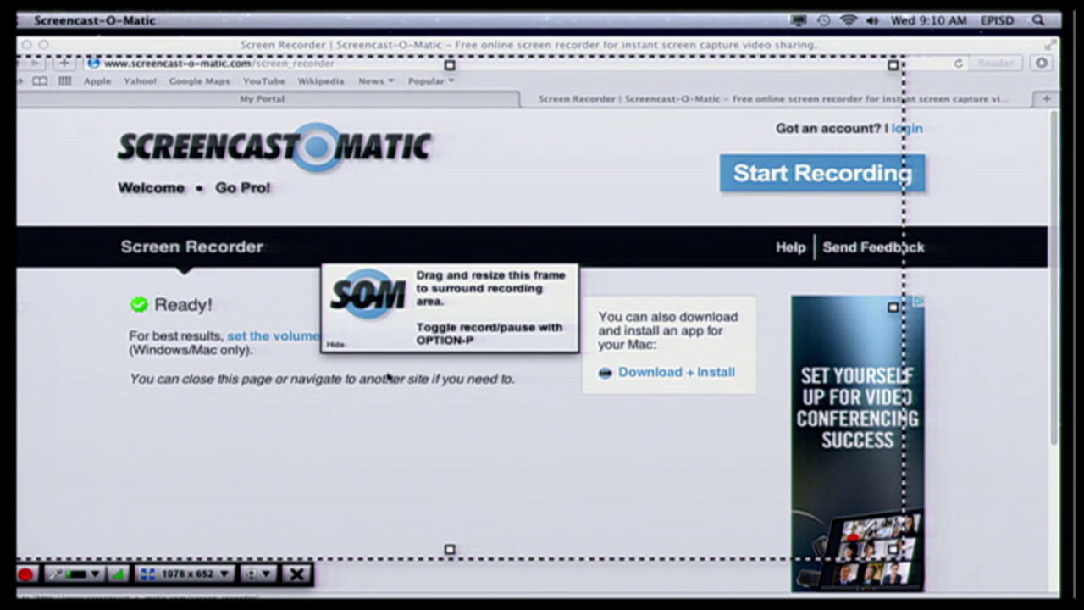
# - Switch to My Portal, widen the frame to 1194 x 680, and begin recording
pyautogui.click(254, 99)
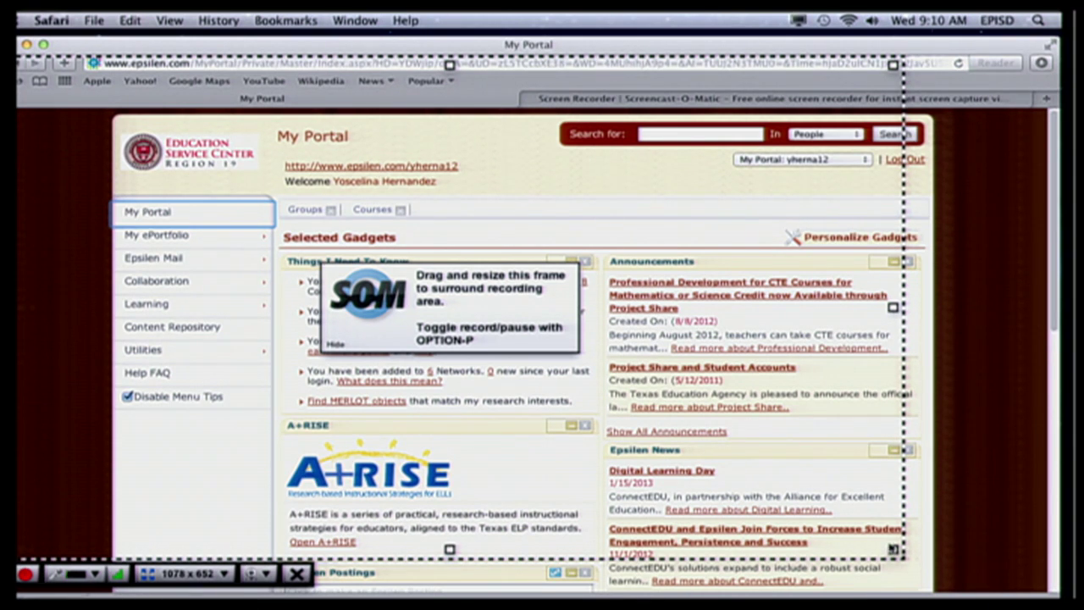
pyautogui.moveTo(893, 549); pyautogui.dragTo(999, 578)
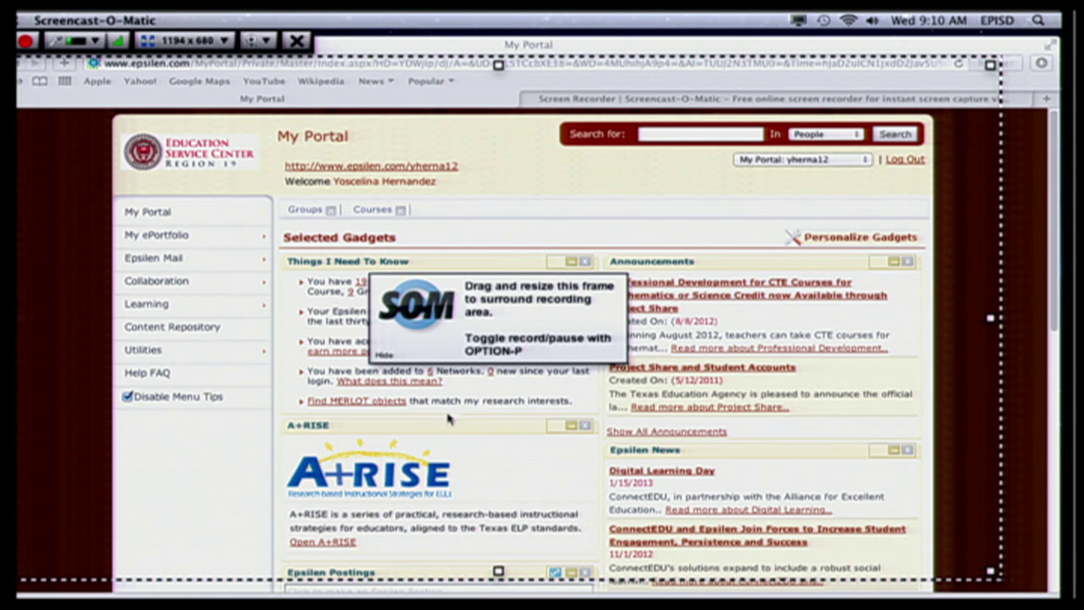
pyautogui.click(395, 416)
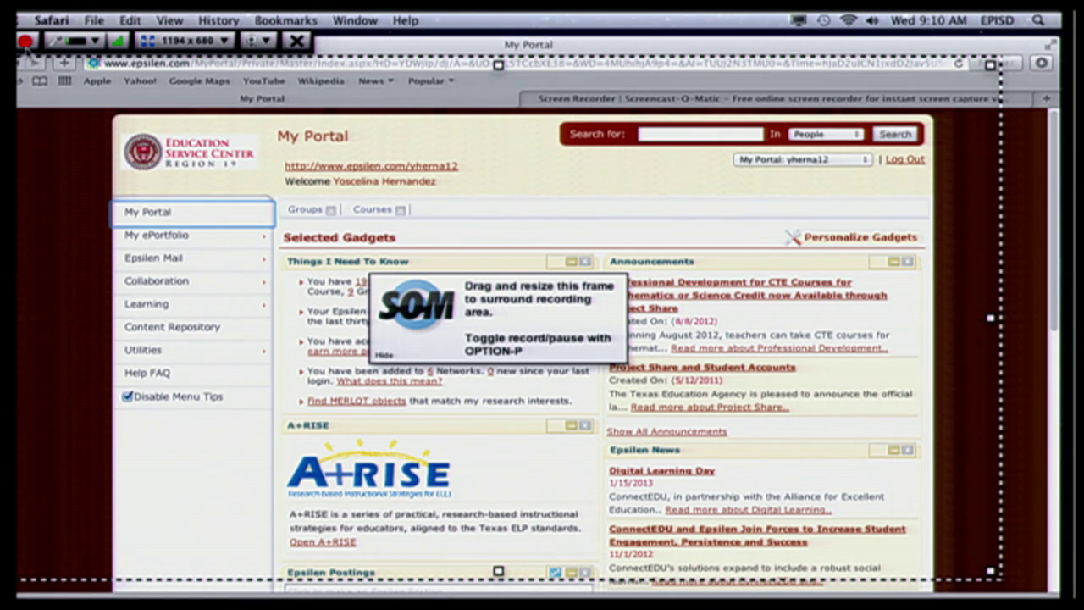
pyautogui.click(25, 41)
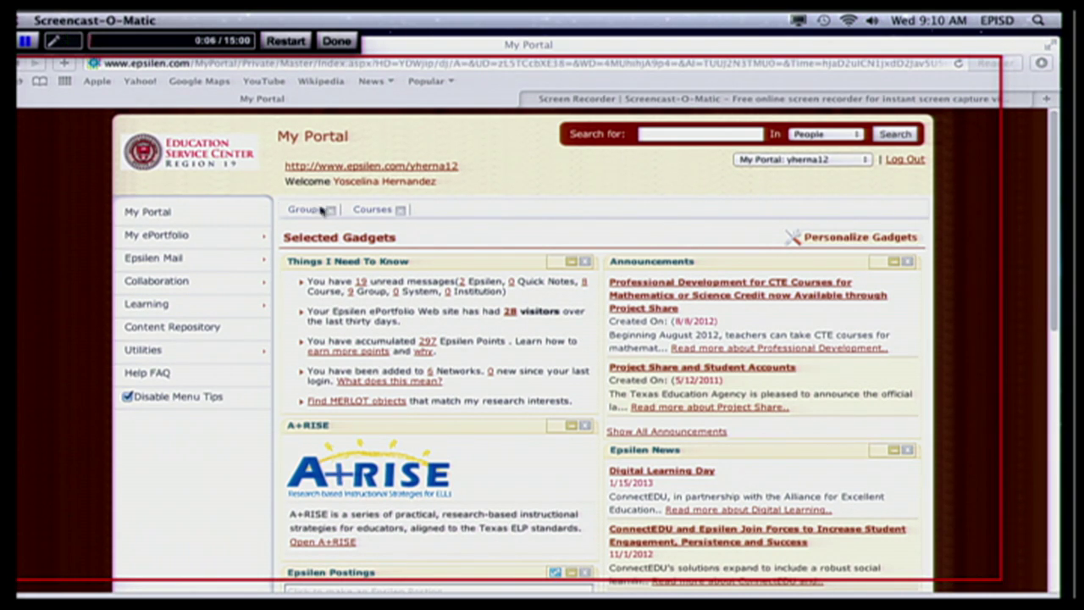
# - Record visits to My ePortfolio, My Portal and Courses, then stop the 0:23 clip
pyautogui.click(161, 237)
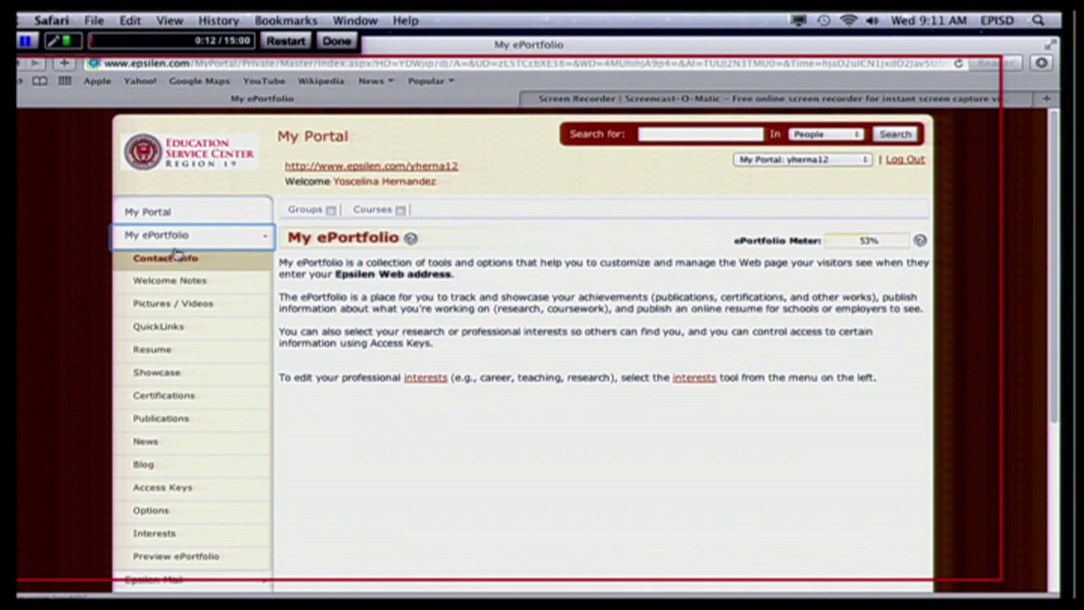
pyautogui.click(145, 213)
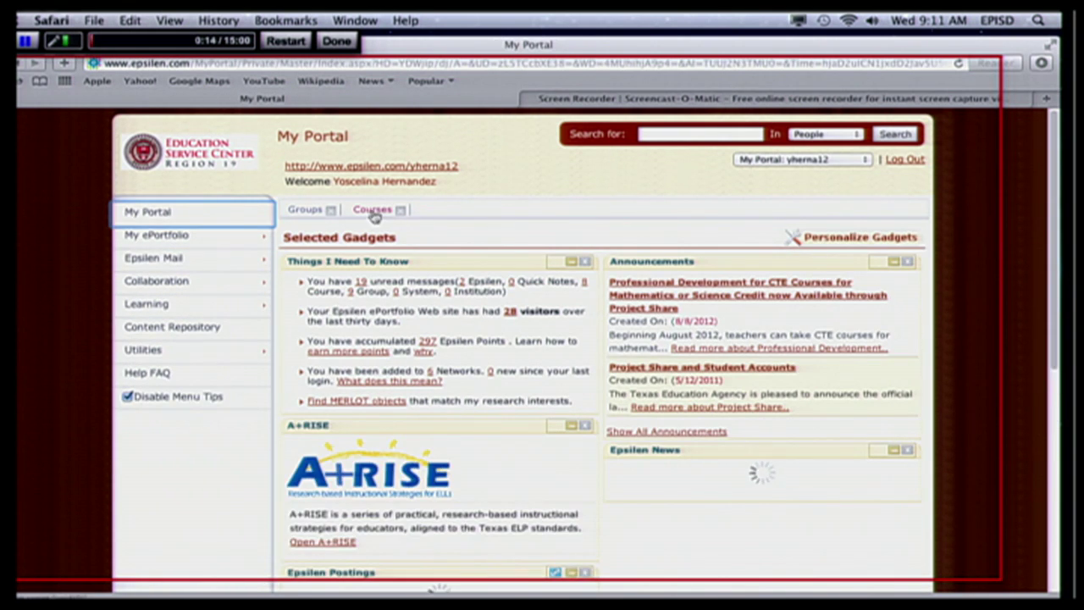
pyautogui.click(373, 210)
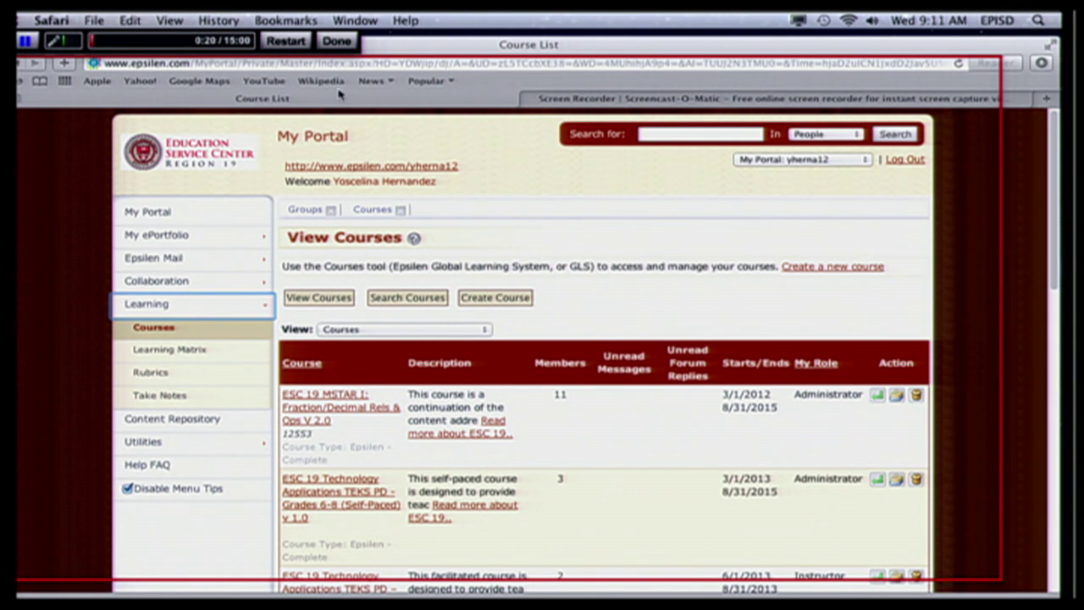
pyautogui.click(336, 42)
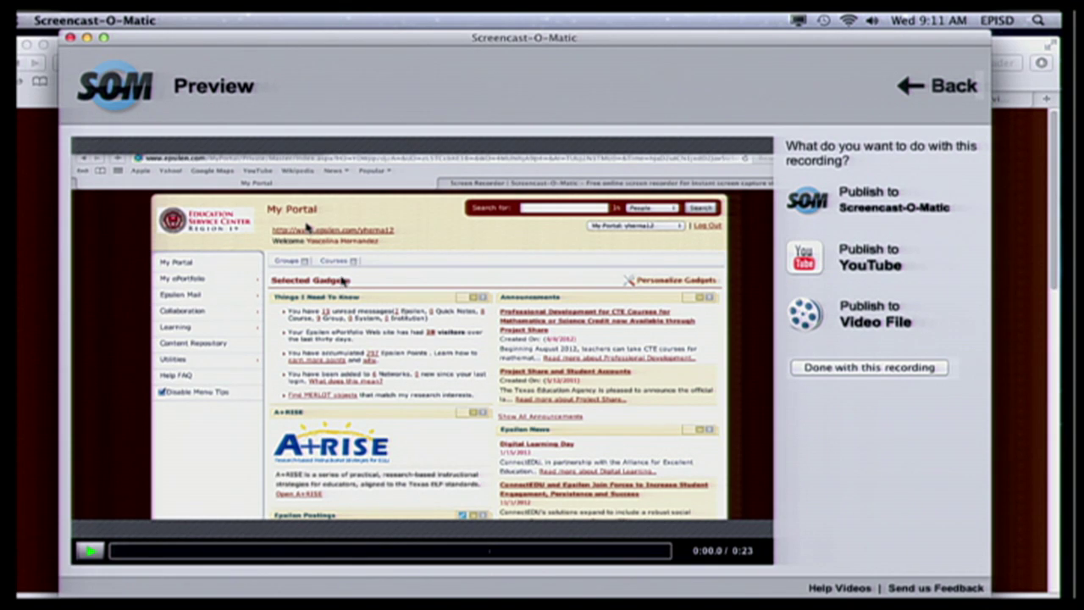
# - Play the 0:23 preview, then choose Publish to Video File (Quicktime MP4, 1194x680)
pyautogui.click(89, 552)
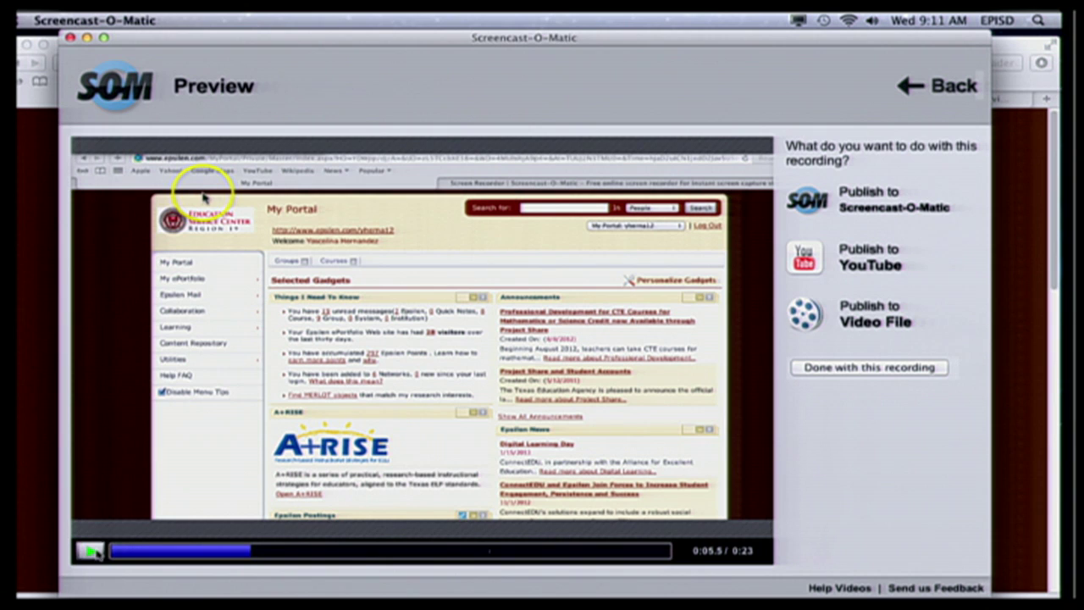
pyautogui.click(90, 551)
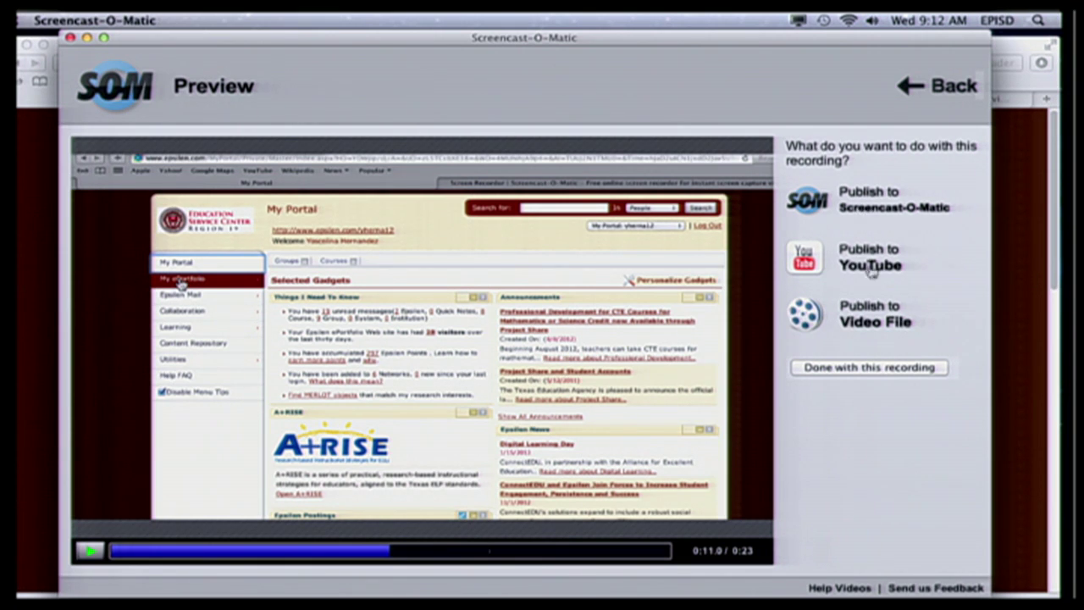
pyautogui.click(855, 318)
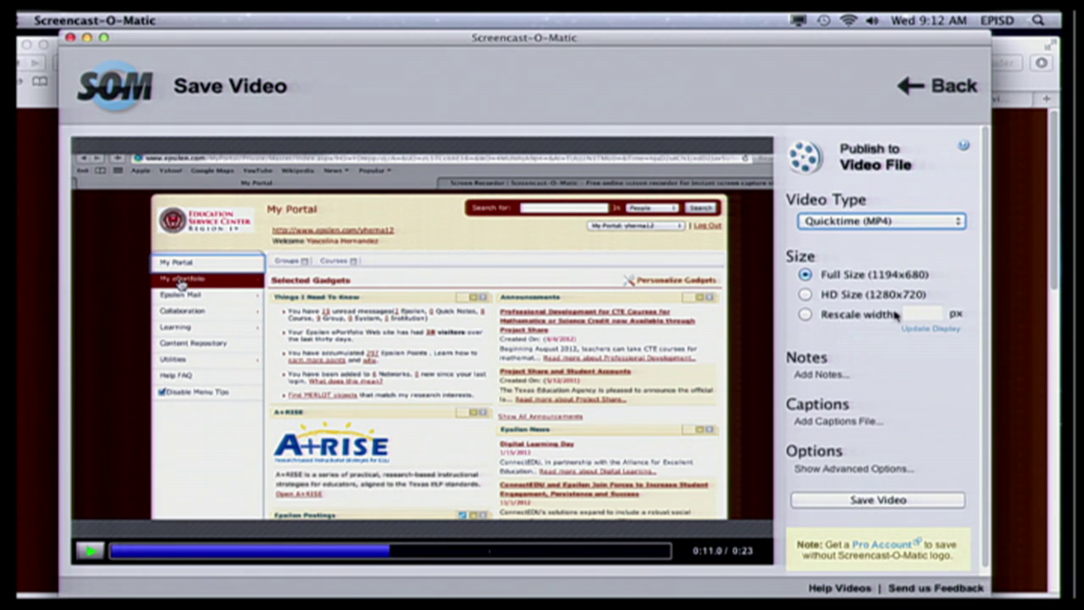
pyautogui.click(955, 222)
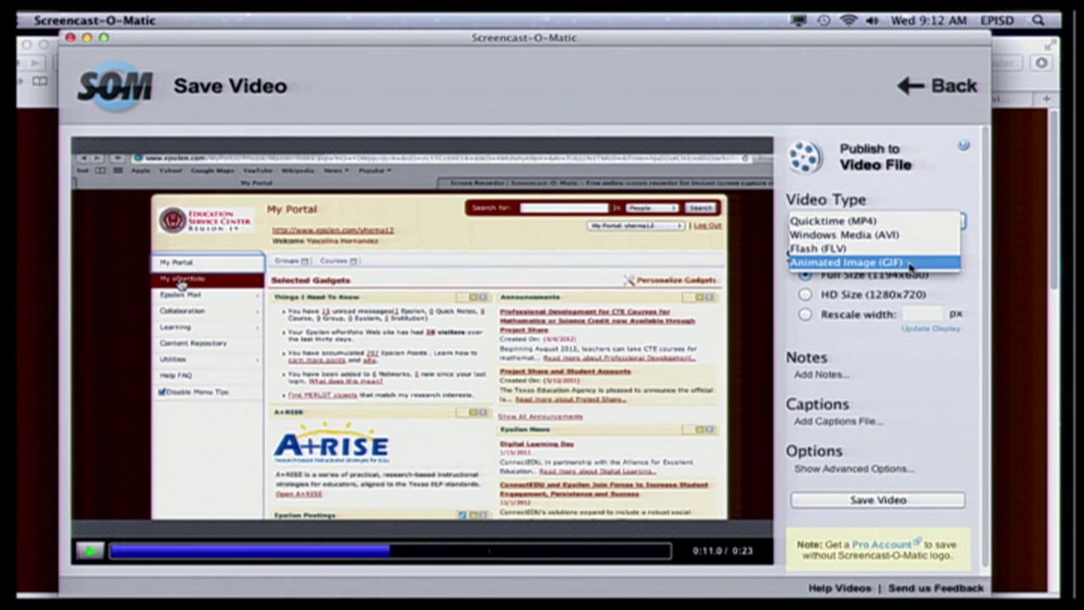
pyautogui.click(897, 381)
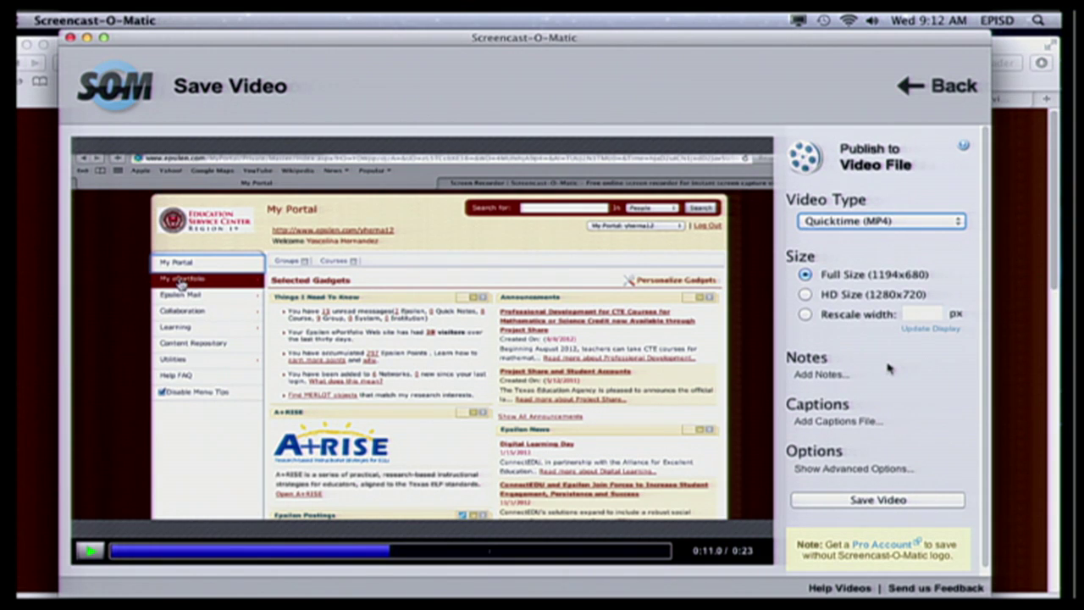
pyautogui.click(808, 379)
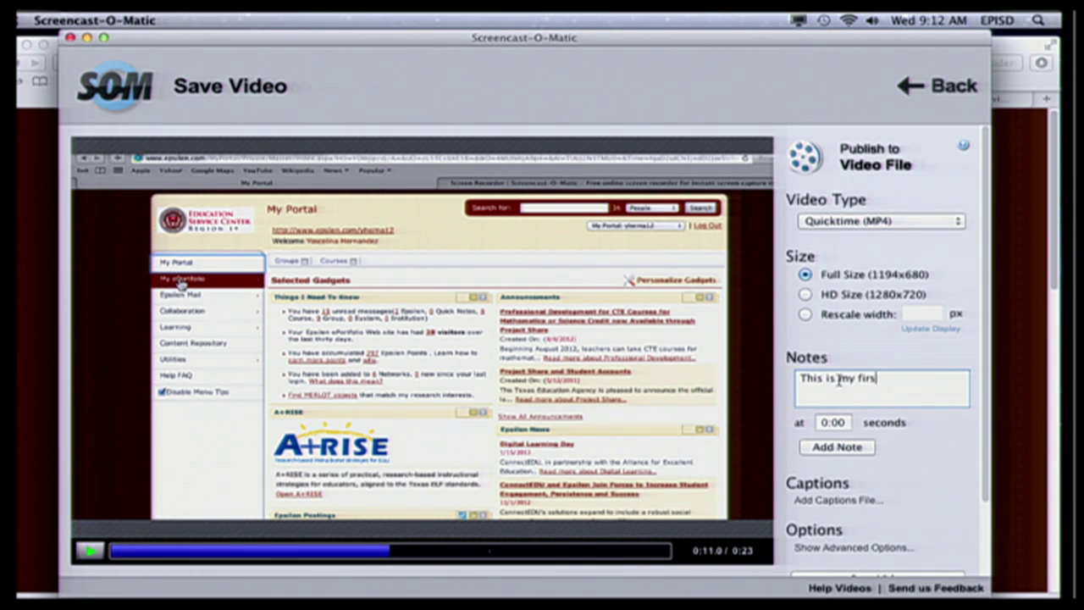
# - Add the note 'This is my first video' timed to appear at 0:05
pyautogui.write('This is my first video')
pyautogui.moveTo(913, 379); pyautogui.dragTo(796, 379)
pyautogui.click(821, 421)
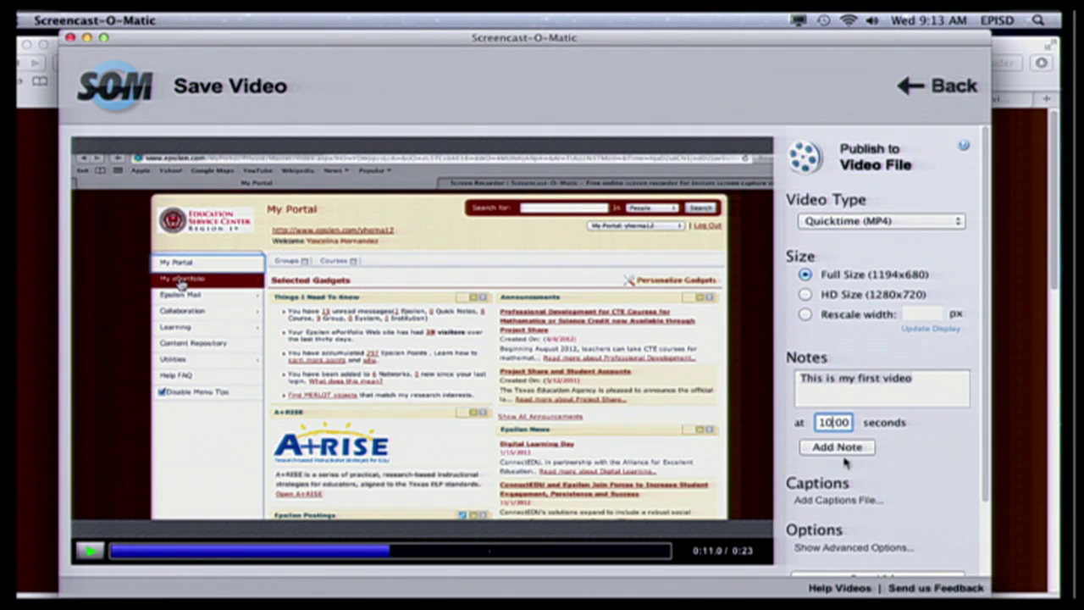
pyautogui.press('BackSpace')
pyautogui.press('BackSpace')
pyautogui.press('BackSpace')
pyautogui.write('5')
pyautogui.click(856, 451)
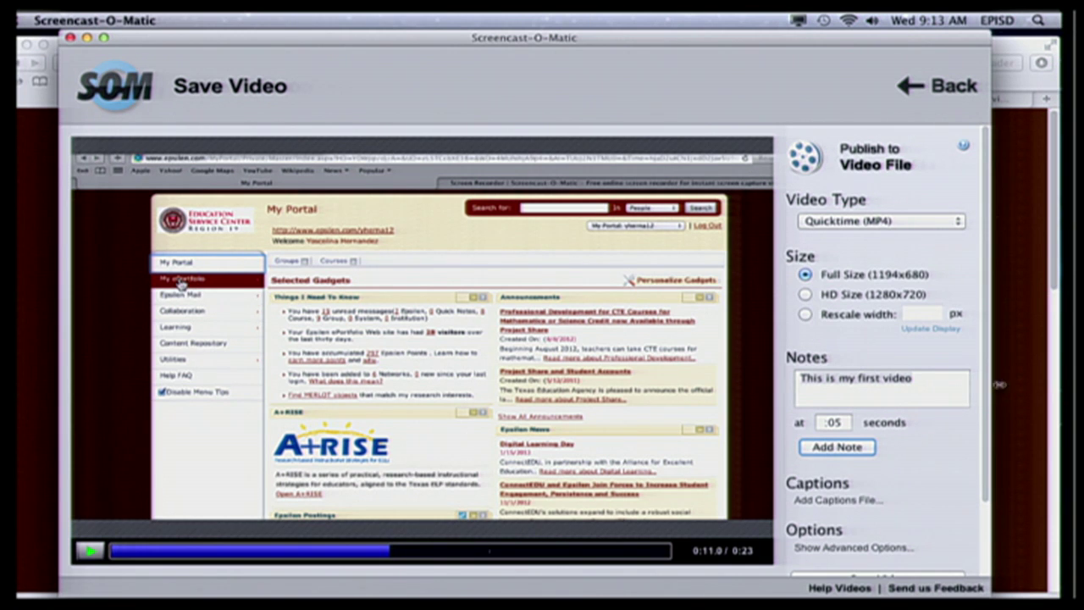
pyautogui.scroll(-1, 986, 407)
# - Expand the advanced output options for the video
pyautogui.scroll(-3, 987, 407)
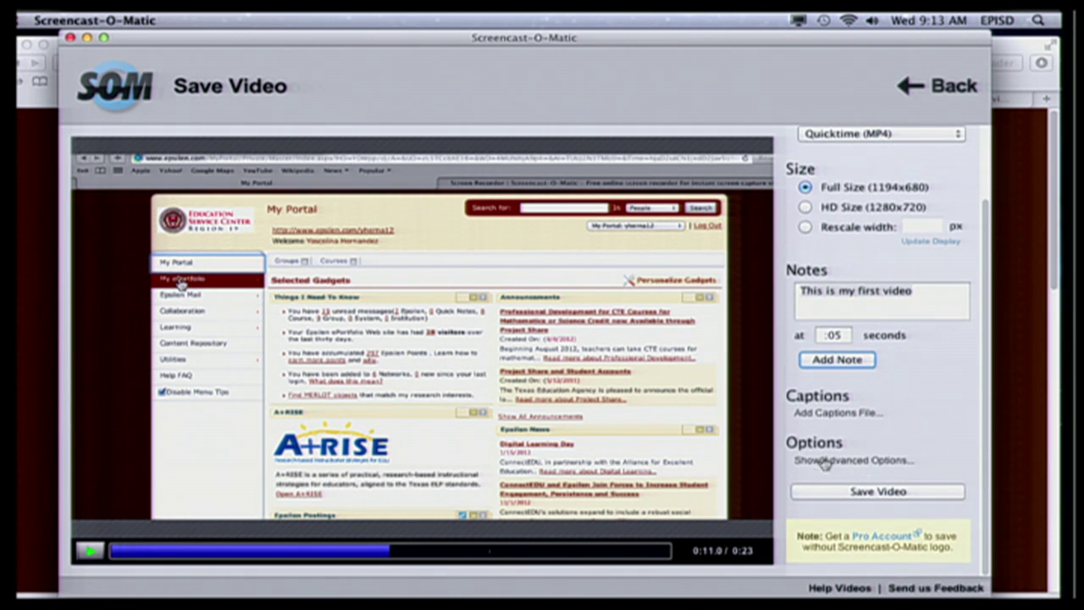
pyautogui.click(851, 461)
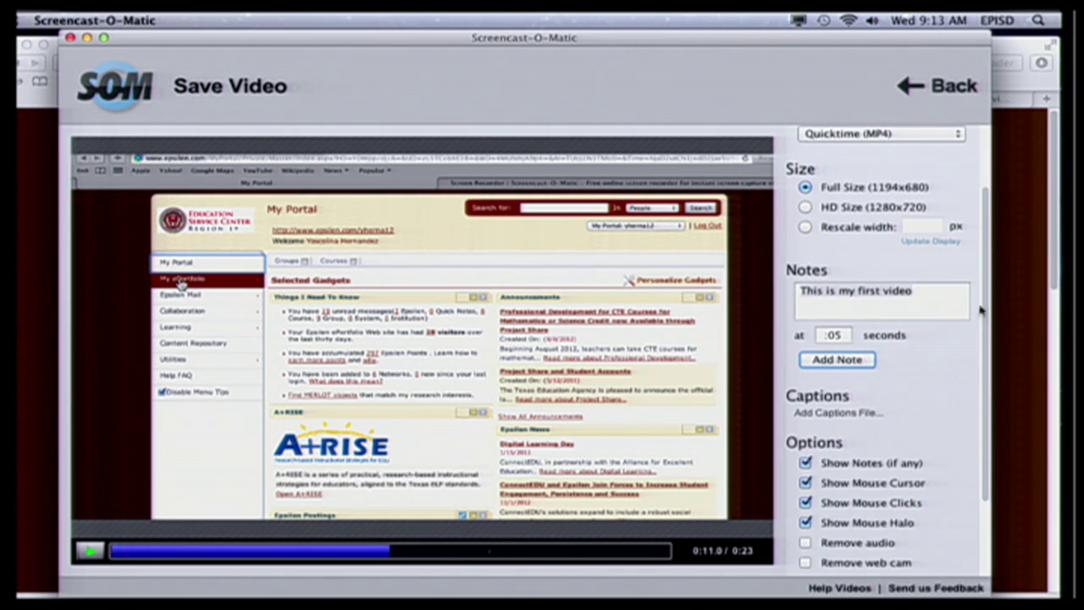
pyautogui.scroll(-4, 986, 303)
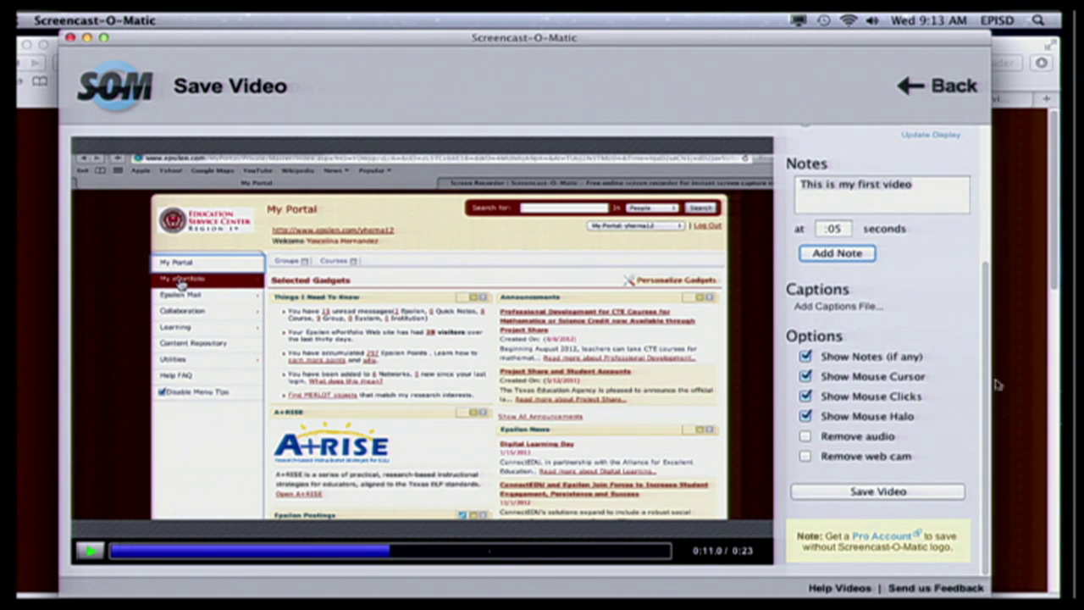
# - Name the video 'Practice' and choose Desktop as its save location
pyautogui.click(906, 494)
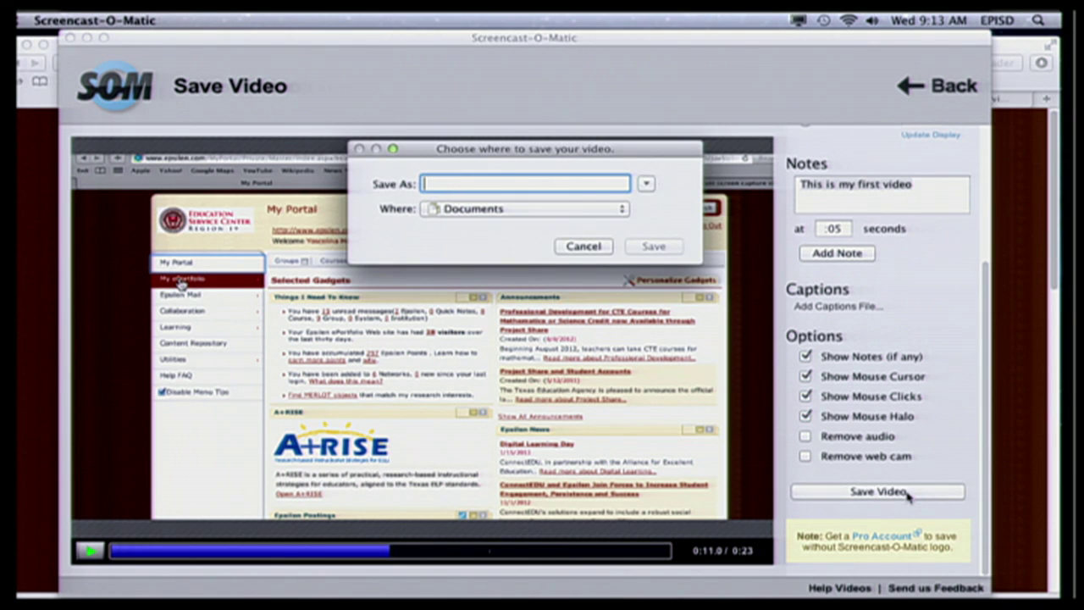
pyautogui.write('Practice')
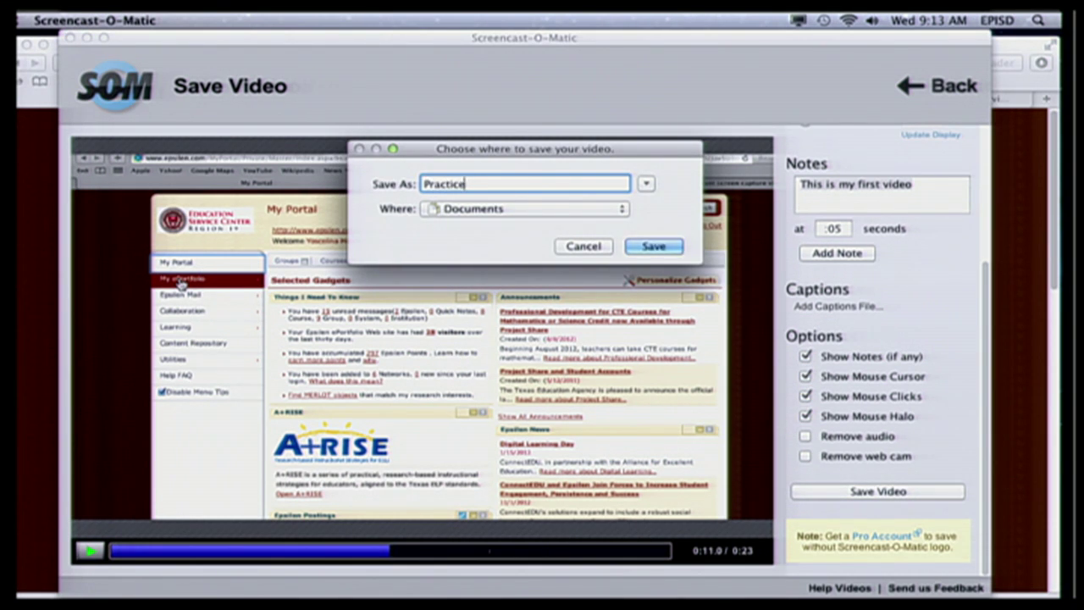
pyautogui.click(525, 209)
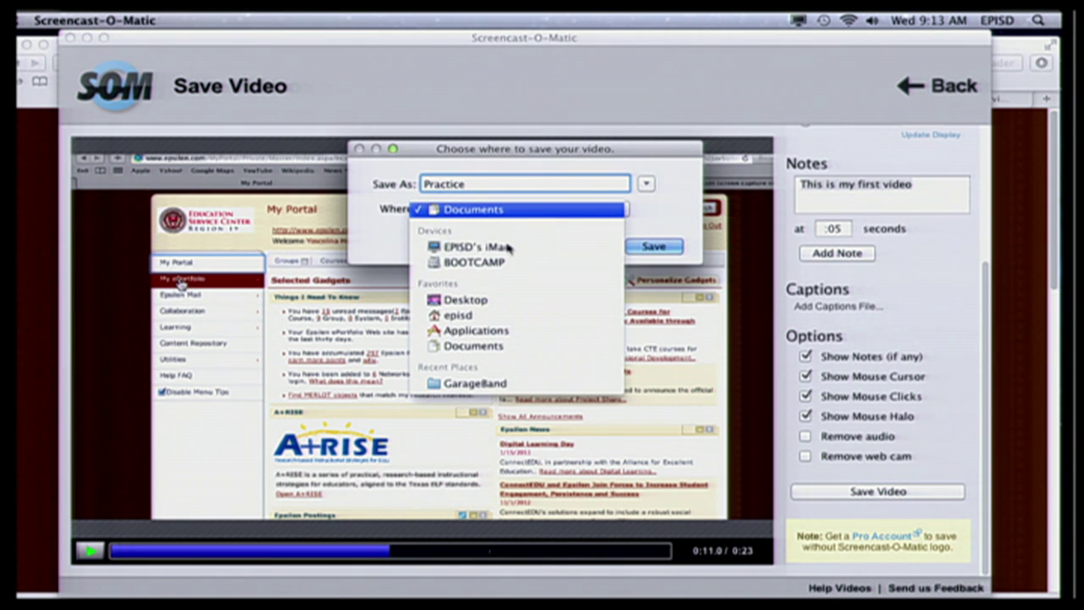
pyautogui.click(500, 300)
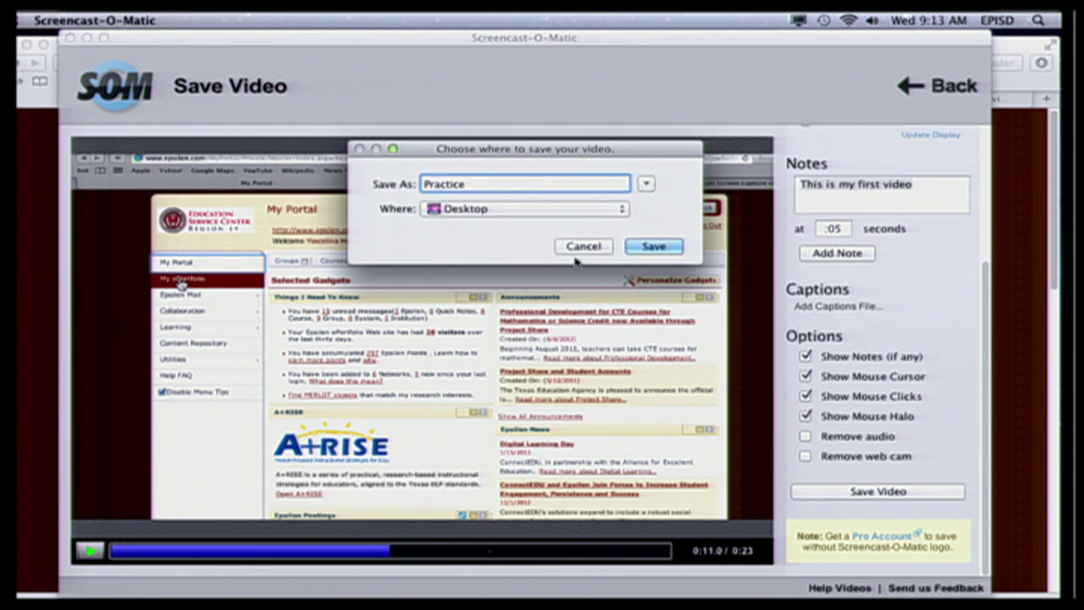